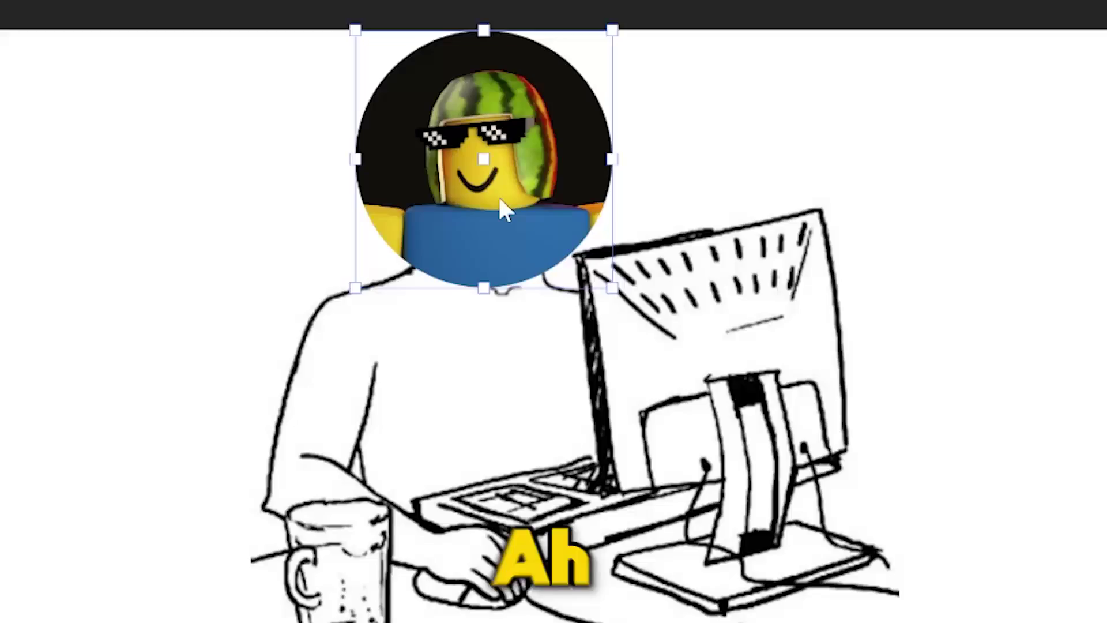
{"action": "mouse_move", "coordinate": [499, 199]}
{"action": "left_mouse_down"}
{"action": "mouse_move", "coordinate": [470, 223]}
{"action": "mouse_move", "coordinate": [449, 221]}
{"action": "mouse_move", "coordinate": [507, 184]}
{"action": "mouse_move", "coordinate": [491, 186]}
{"action": "left_mouse_up"}
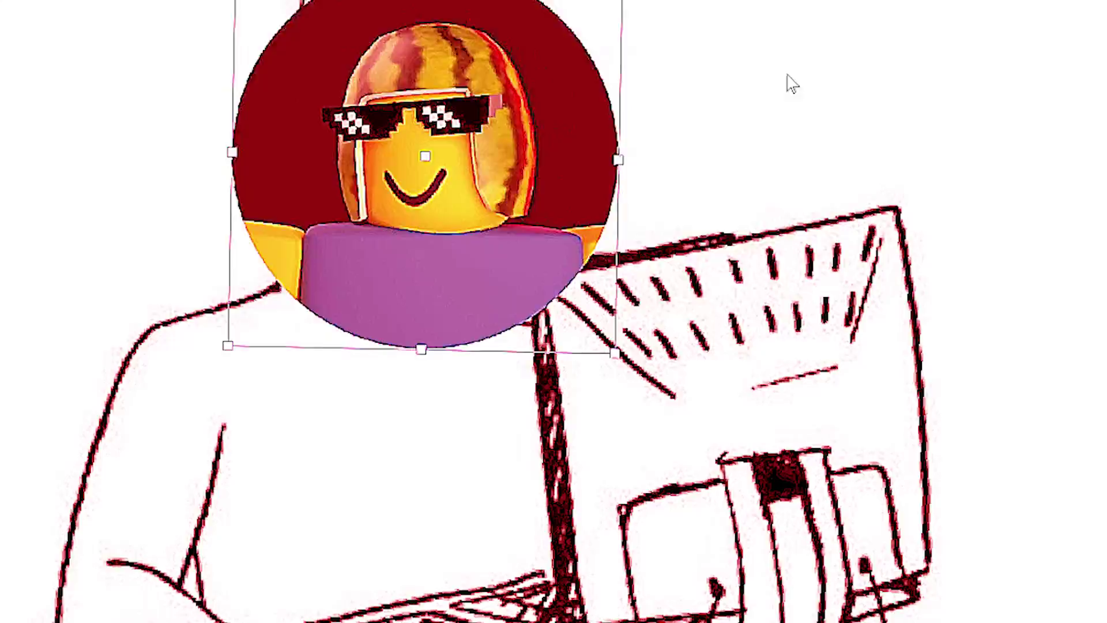
{"action": "mouse_move", "coordinate": [787, 75]}
{"action": "left_mouse_down"}
{"action": "mouse_move", "coordinate": [473, 97]}
{"action": "mouse_move", "coordinate": [716, 18]}
{"action": "mouse_move", "coordinate": [441, 179]}
{"action": "mouse_move", "coordinate": [653, 233]}
{"action": "left_mouse_up"}
{"action": "mouse_move", "coordinate": [673, 287]}
{"action": "left_mouse_down"}
{"action": "mouse_move", "coordinate": [579, 29]}
{"action": "mouse_move", "coordinate": [548, 108]}
{"action": "mouse_move", "coordinate": [652, 123]}
{"action": "mouse_move", "coordinate": [651, 11]}
{"action": "mouse_move", "coordinate": [497, 178]}
{"action": "mouse_move", "coordinate": [566, 3]}
{"action": "mouse_move", "coordinate": [588, 529]}
{"action": "mouse_move", "coordinate": [646, 6]}
{"action": "left_mouse_up"}
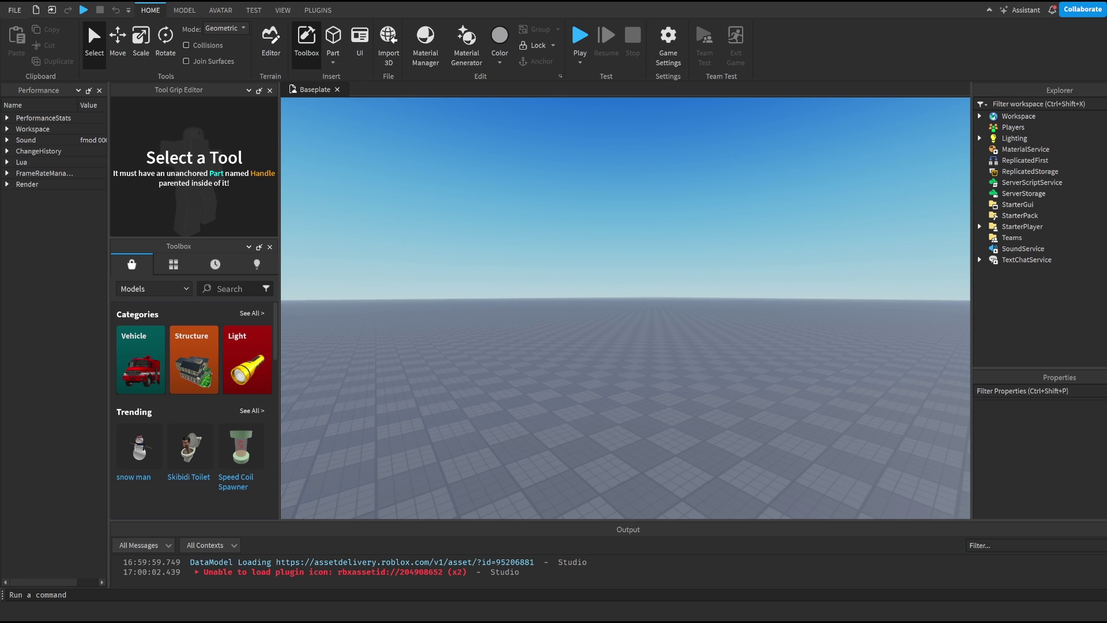
{"action": "left_click", "coordinate": [317, 11]}
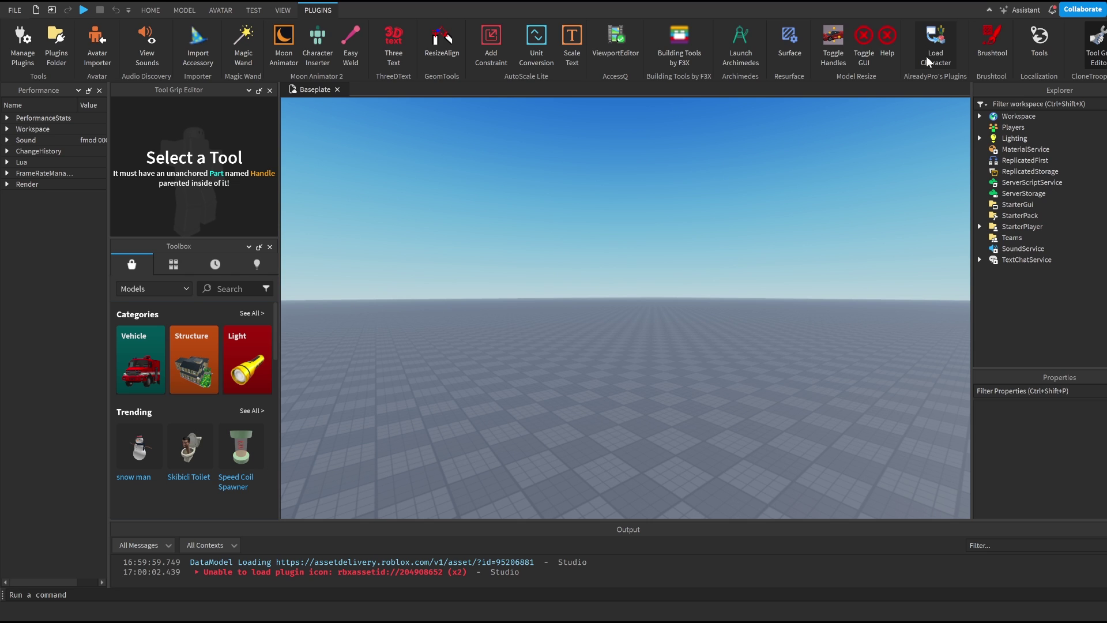
{"action": "left_click", "coordinate": [930, 47]}
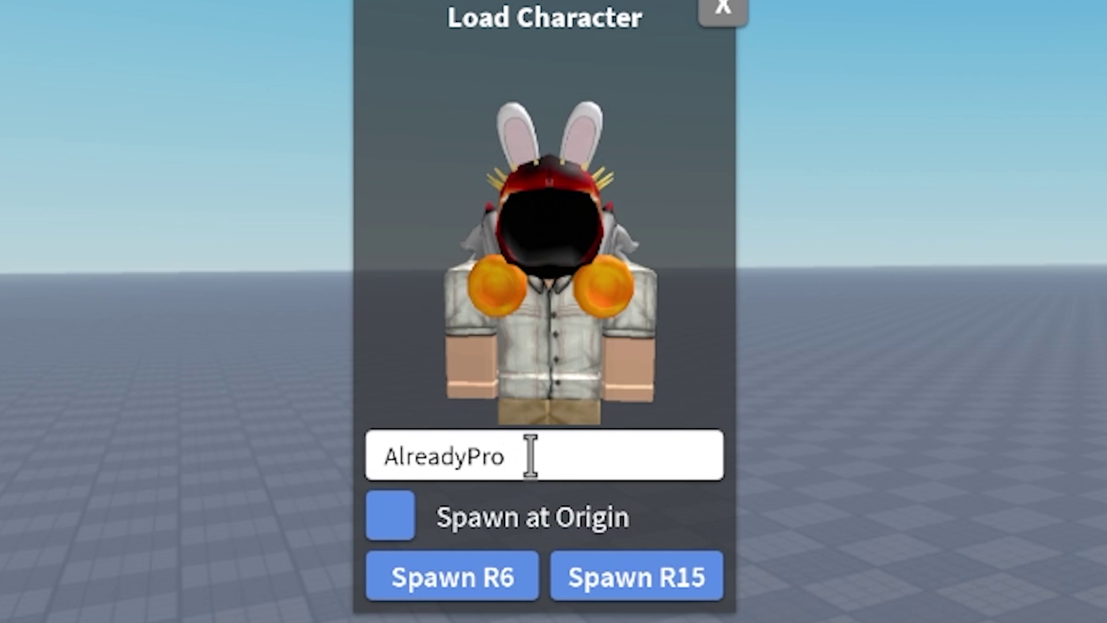
{"action": "left_click", "coordinate": [530, 455]}
{"action": "type", "text": "FUYN"}
{"action": "key", "text": "BackSpace"}
{"action": "key", "text": "BackSpace"}
{"action": "key", "text": "BackSpace"}
{"action": "key", "text": "BackSpace"}
{"action": "type", "text": "funic31"}
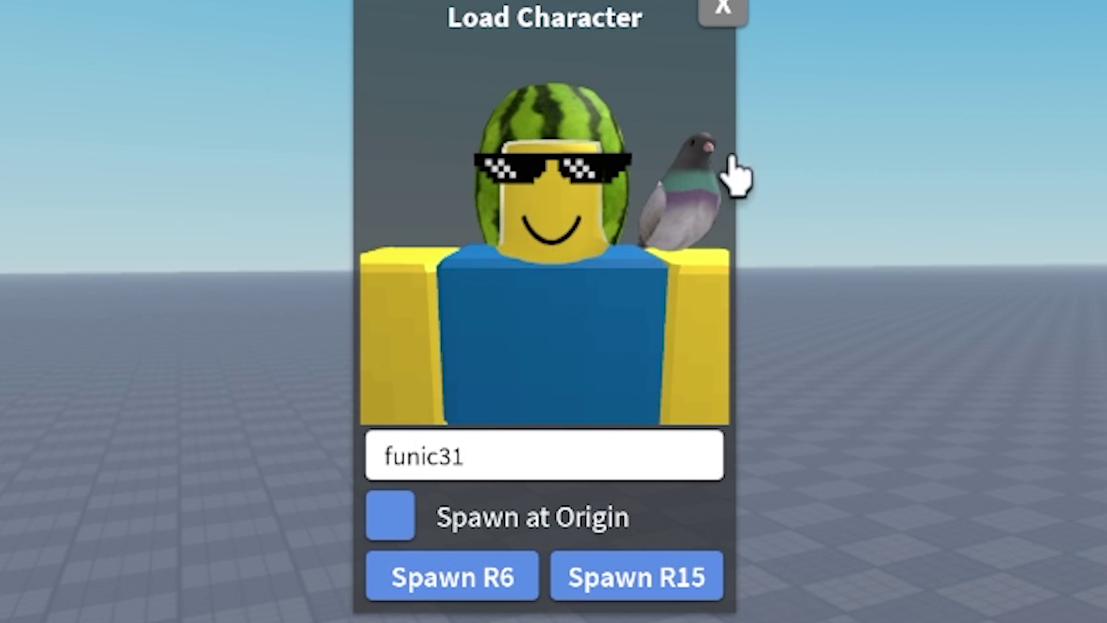
{"action": "left_click", "coordinate": [722, 13]}
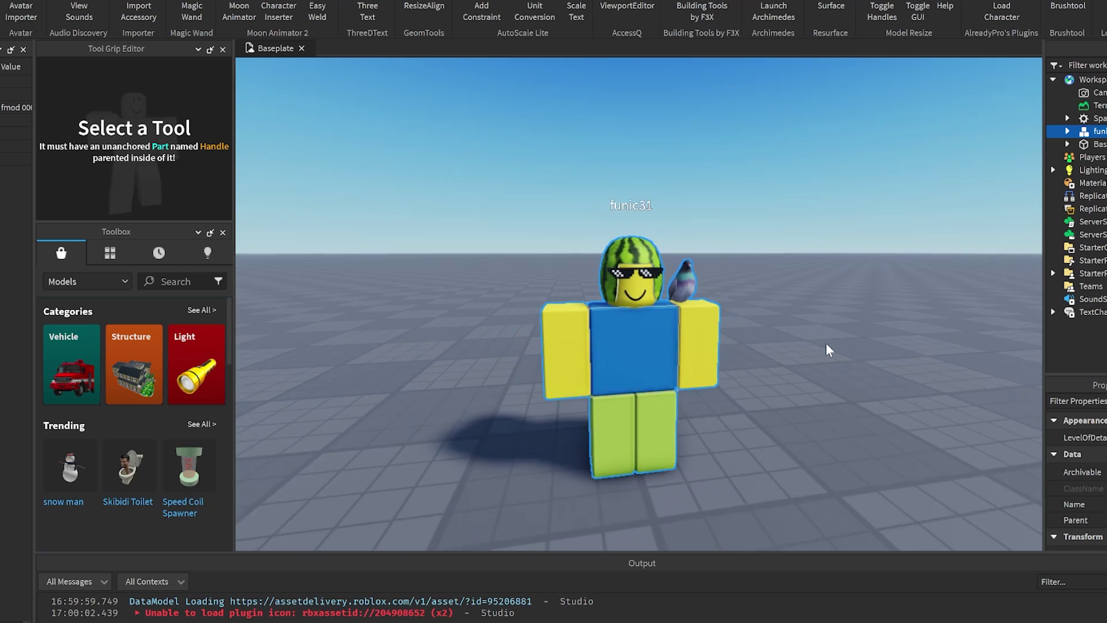
Select the funic31 model in the Workspace and open its selection export dialog
{"action": "left_click", "coordinate": [816, 354]}
{"action": "scroll", "coordinate": [813, 366], "scroll_direction": "up", "scroll_amount": 5}
{"action": "scroll", "coordinate": [810, 374], "scroll_direction": "down", "scroll_amount": 6}
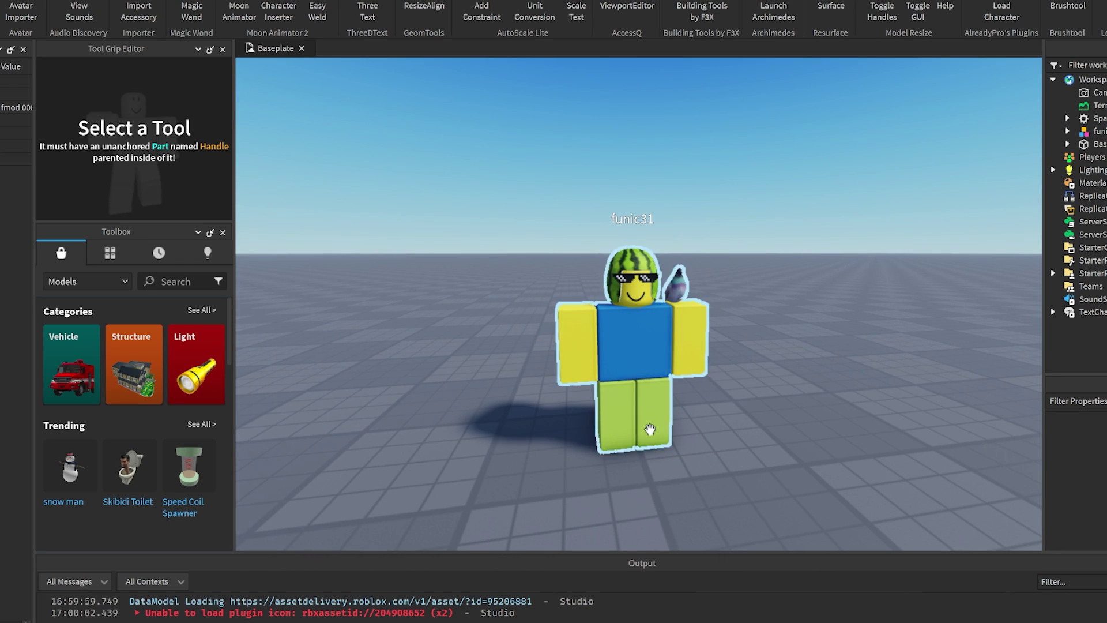
{"action": "left_click", "coordinate": [1095, 131]}
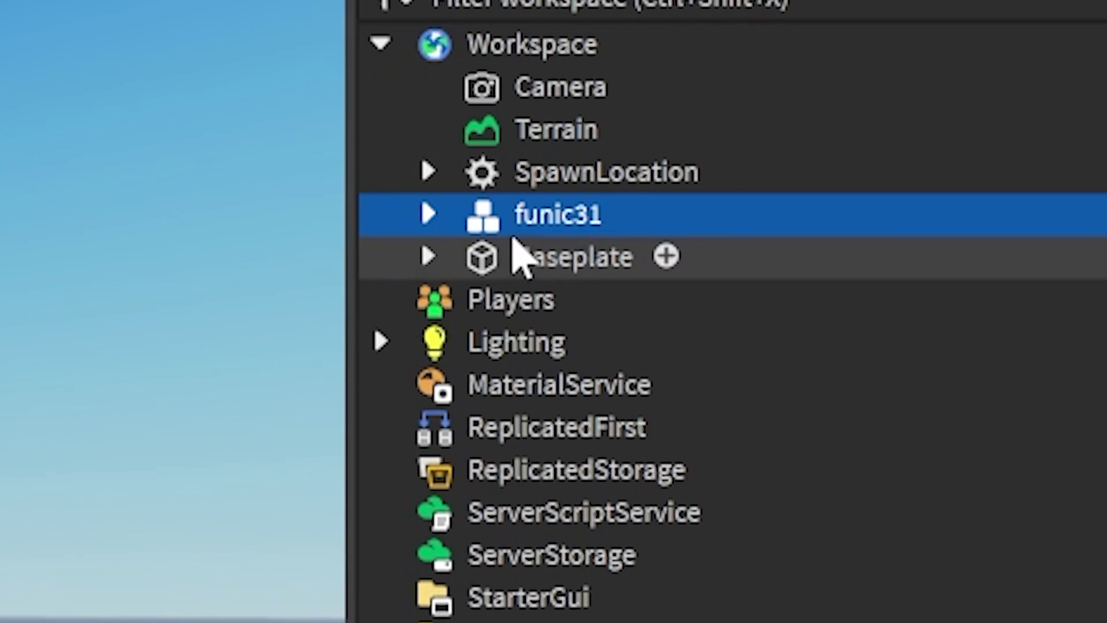
{"action": "right_click", "coordinate": [524, 226]}
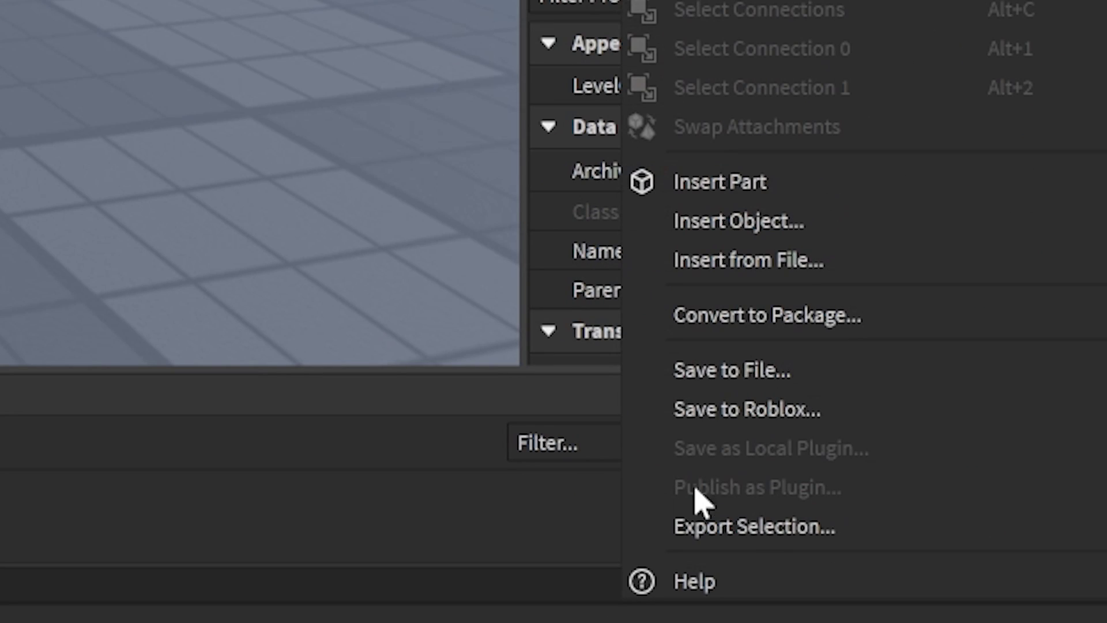
{"action": "left_click", "coordinate": [741, 524]}
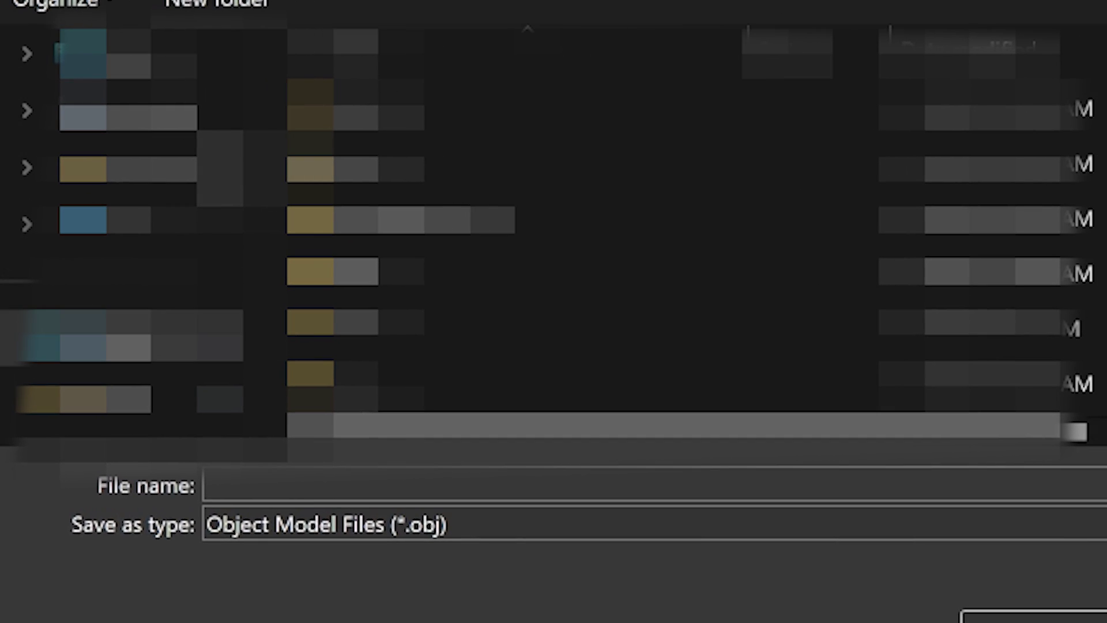
Create a folder named Character in the save location and open it
{"action": "right_click", "coordinate": [233, 30]}
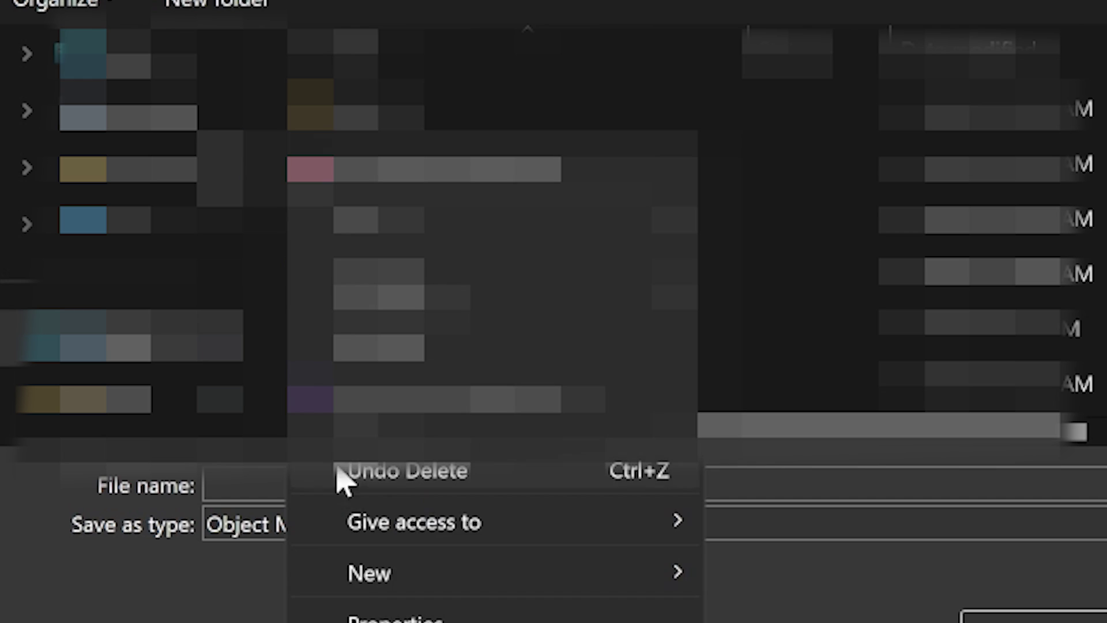
{"action": "mouse_move", "coordinate": [600, 567]}
{"action": "left_click", "coordinate": [755, 576]}
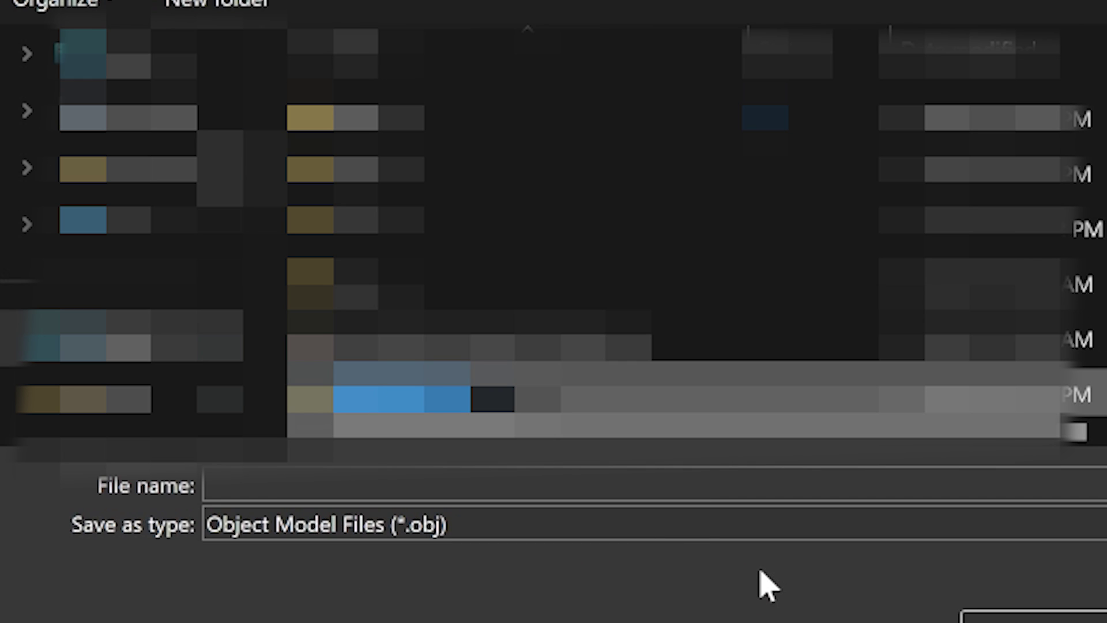
{"action": "type", "text": "Character"}
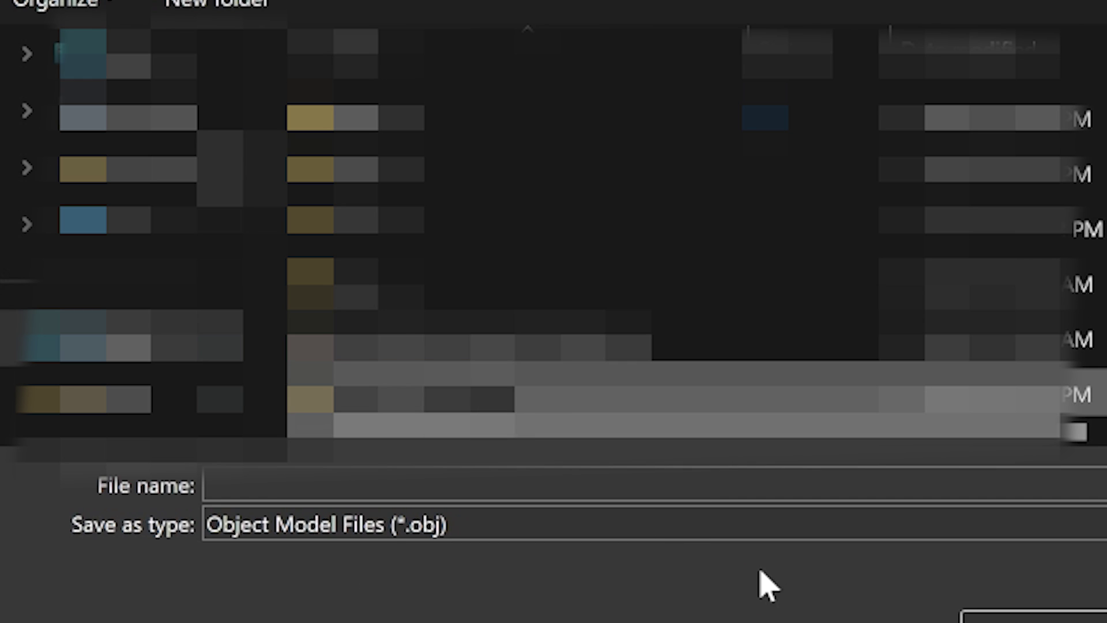
{"action": "key", "text": "Return"}
{"action": "double_click", "coordinate": [459, 117]}
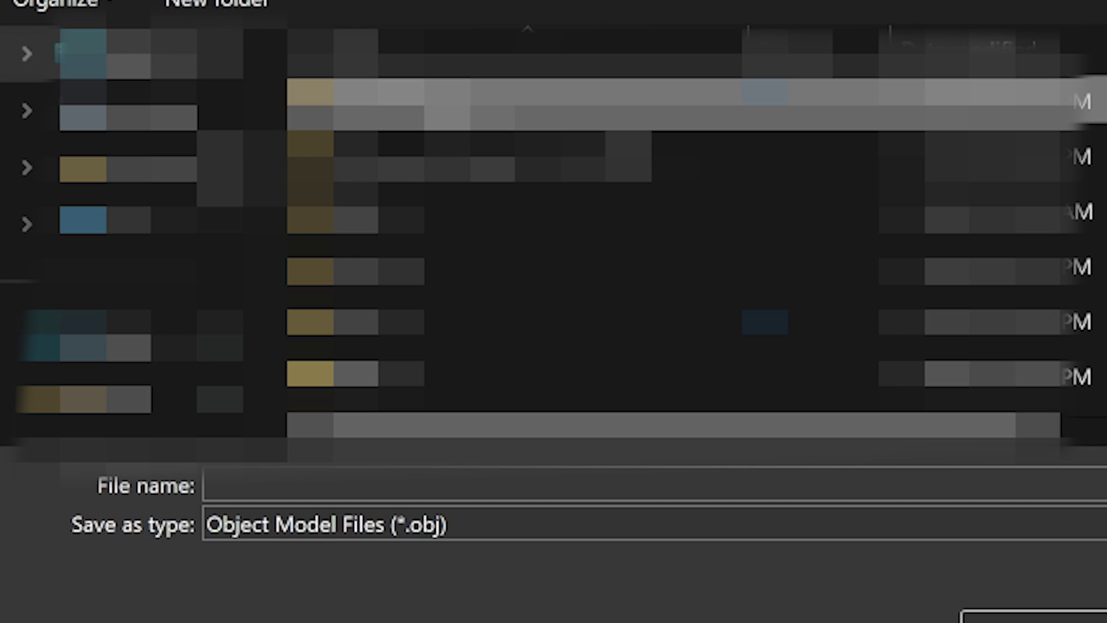
Save the exported character as an OBJ file named funic31
{"action": "left_click", "coordinate": [408, 484]}
{"action": "type", "text": "fuyn"}
{"action": "key", "text": "BackSpace"}
{"action": "key", "text": "BackSpace"}
{"action": "type", "text": "nic31"}
{"action": "key", "text": "Return"}
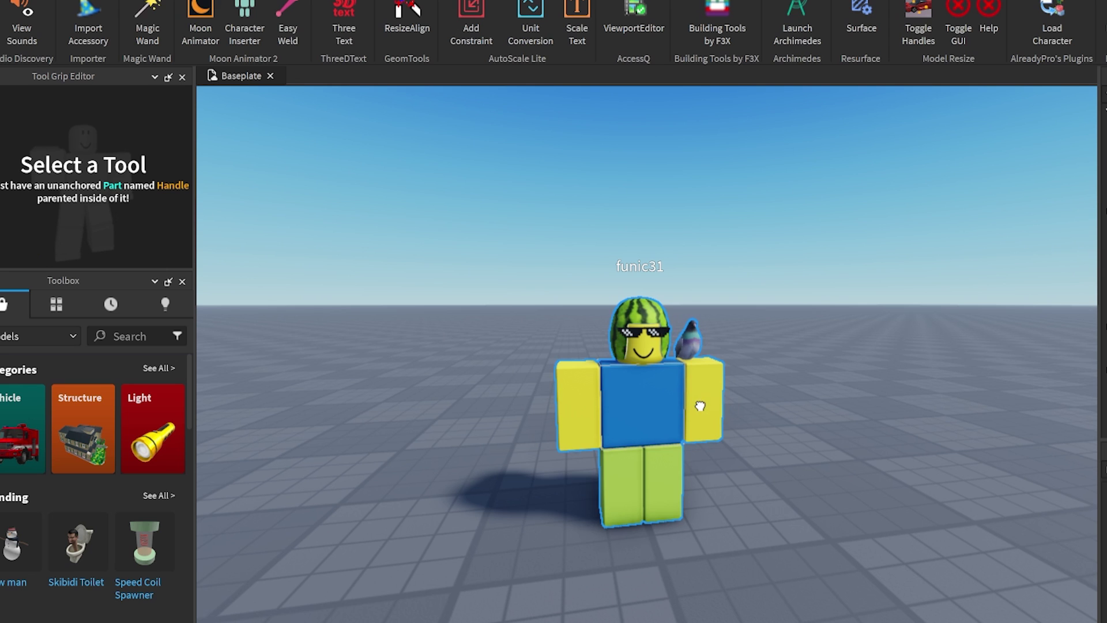
{"action": "left_click", "coordinate": [776, 421]}
{"action": "right_click_drag", "start_coordinate": [776, 420], "coordinate": [771, 412]}
{"action": "scroll", "coordinate": [771, 413], "scroll_direction": "up", "scroll_amount": 5}
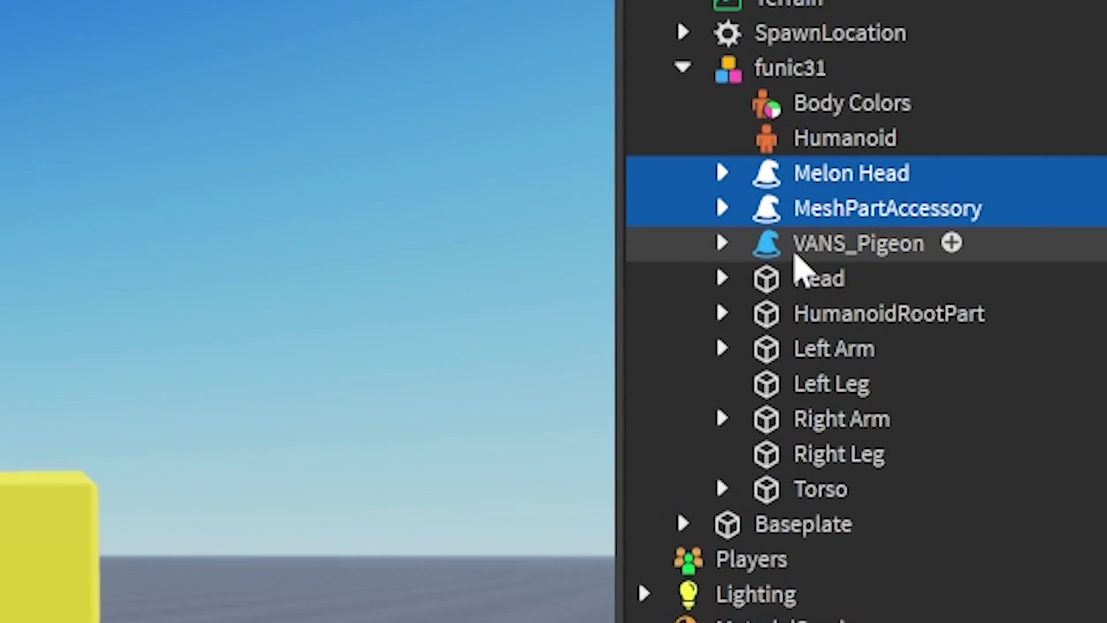
{"action": "left_click", "coordinate": [795, 253]}
{"action": "left_click", "coordinate": [625, 202]}
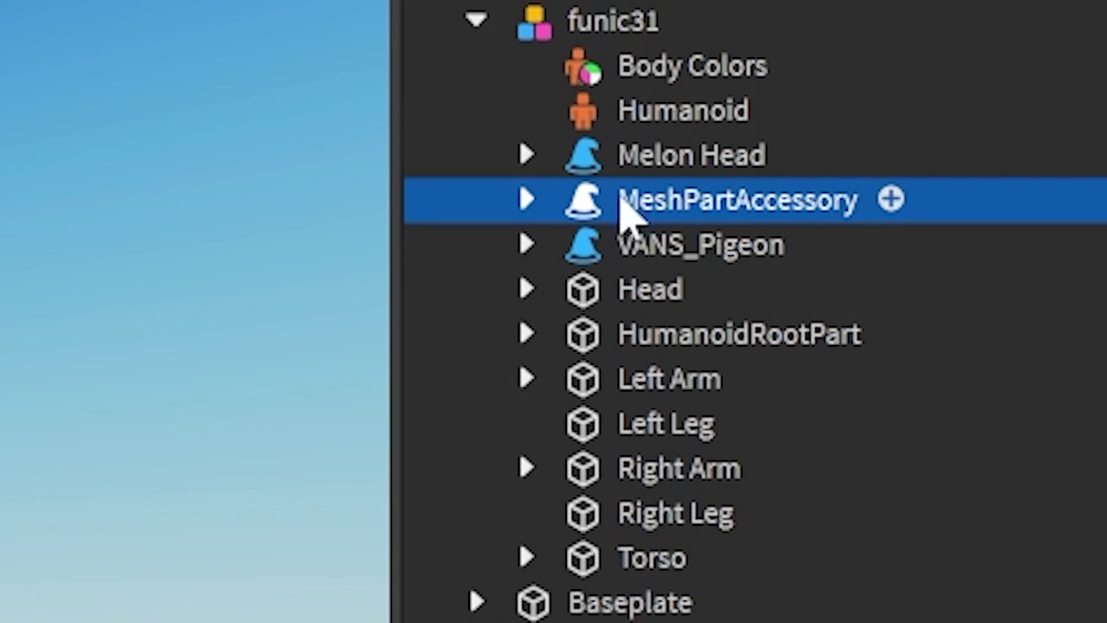
{"action": "left_click", "coordinate": [657, 151], "text": "ctrl"}
{"action": "right_click_drag", "start_coordinate": [345, 231], "coordinate": [369, 368]}
{"action": "left_click", "coordinate": [384, 269]}
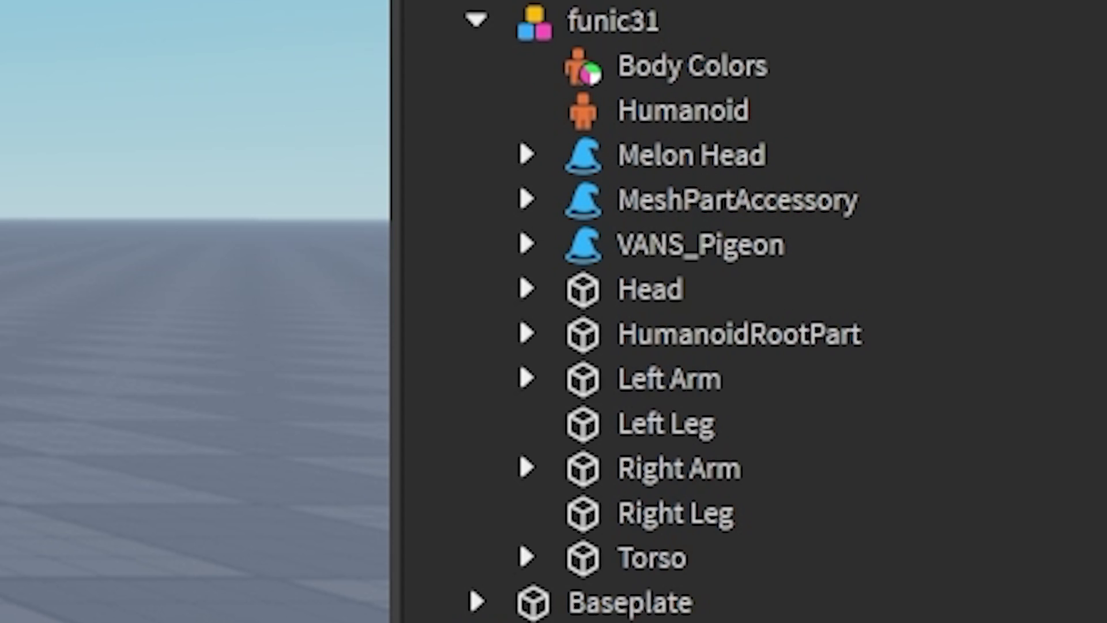
Export the Melon Head and MeshPartAccessory accessories together as an OBJ file named hats
{"action": "left_click", "coordinate": [640, 167]}
{"action": "left_click", "coordinate": [657, 203], "text": "ctrl"}
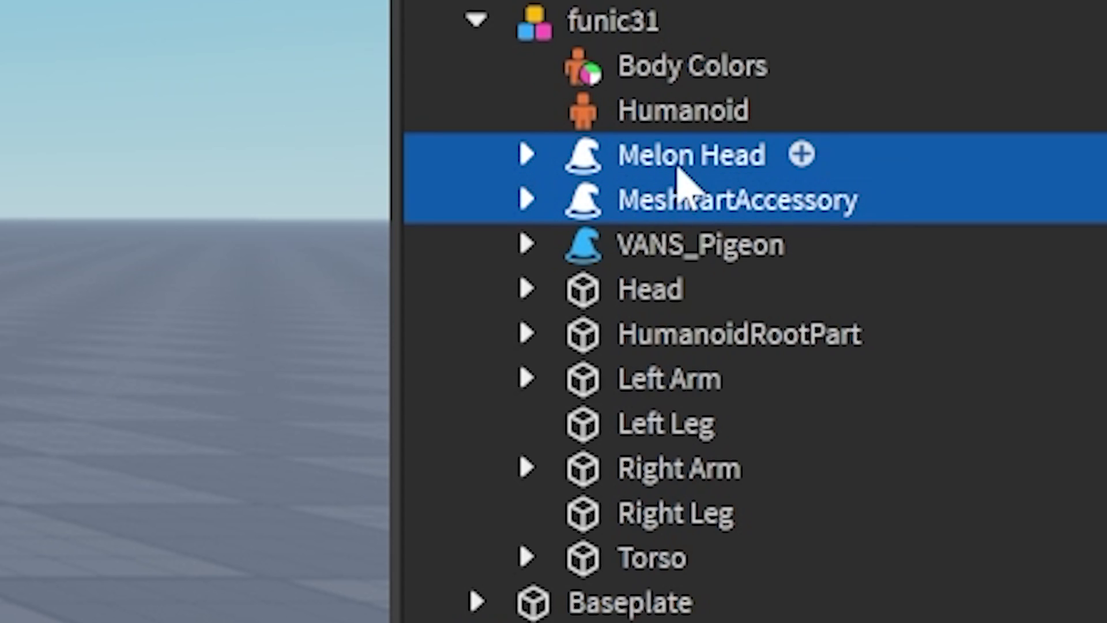
{"action": "right_click", "coordinate": [679, 170]}
{"action": "left_click", "coordinate": [712, 510]}
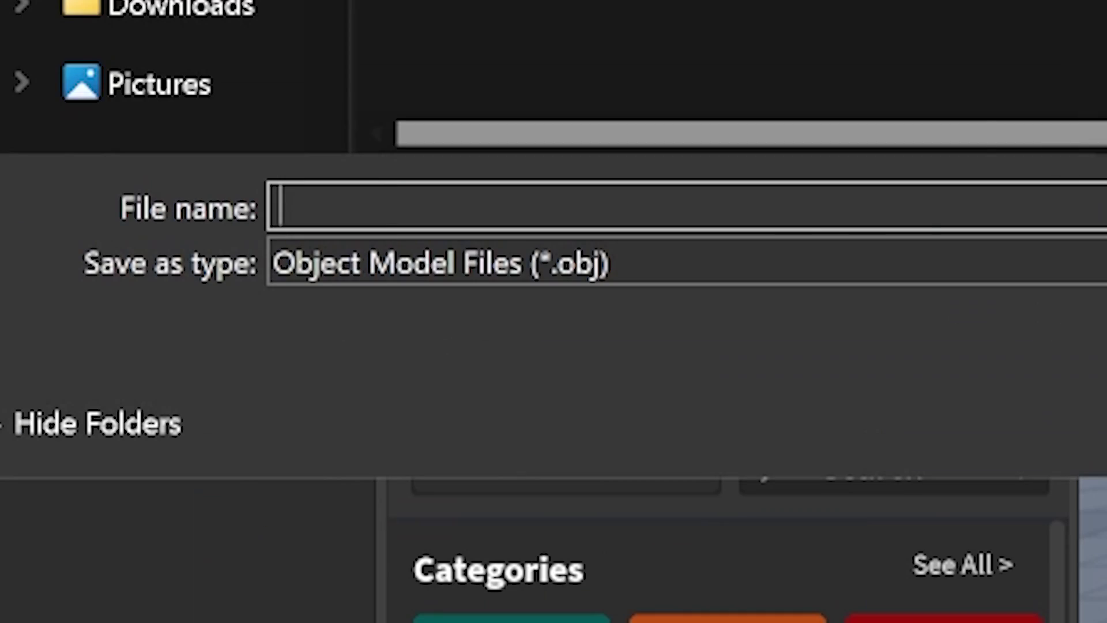
{"action": "type", "text": "hats"}
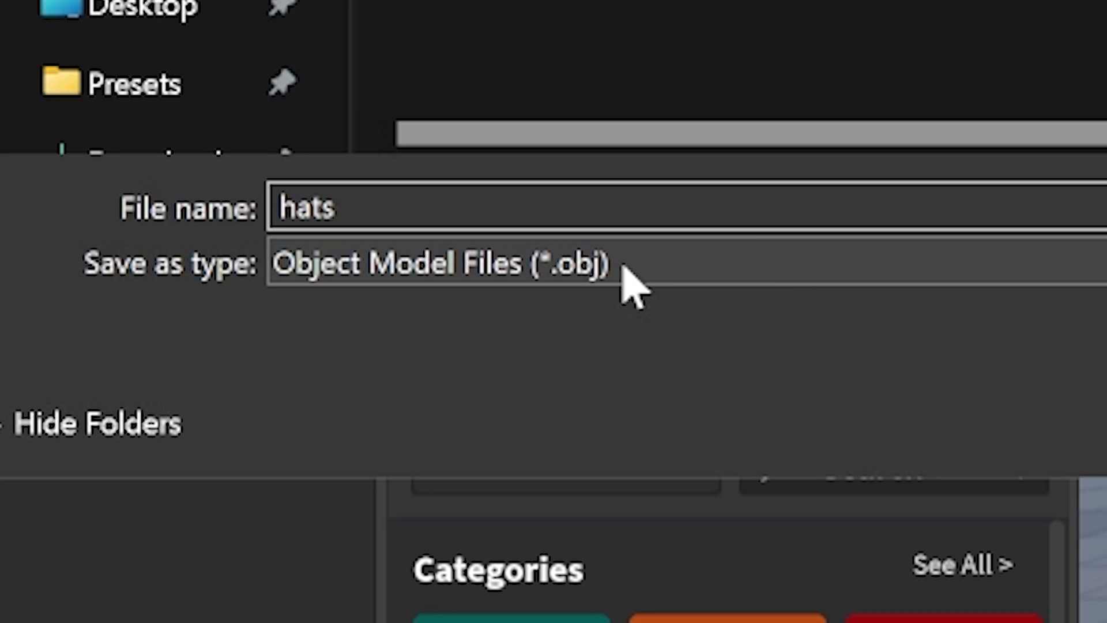
{"action": "key", "text": "ctrl+a"}
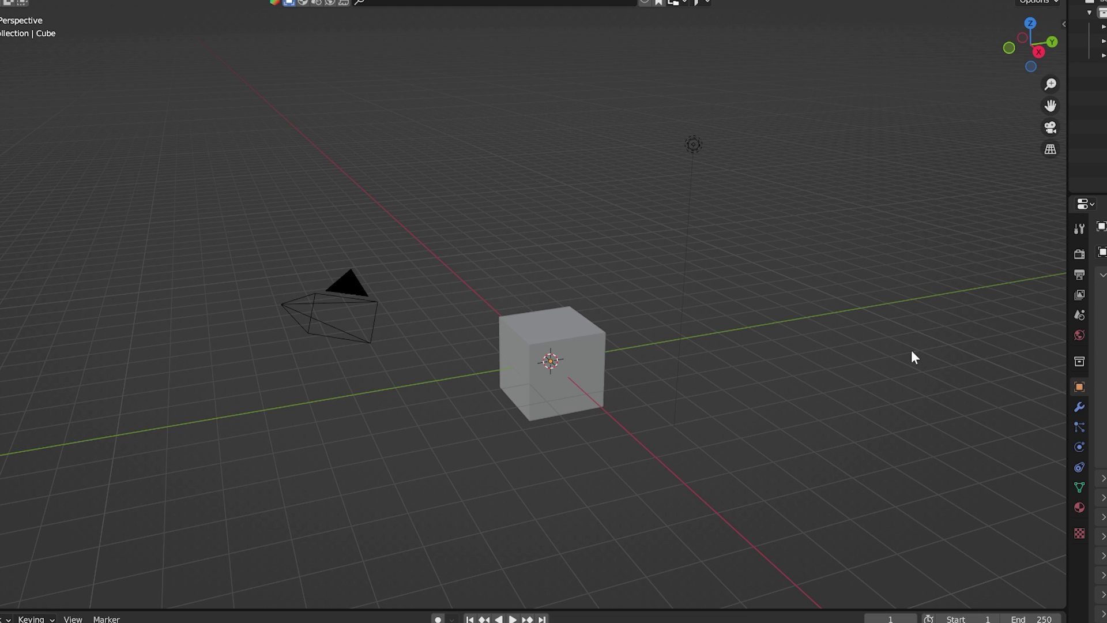
Switch to Blender and delete the default cube and the light from the scene
{"action": "left_click", "coordinate": [551, 350]}
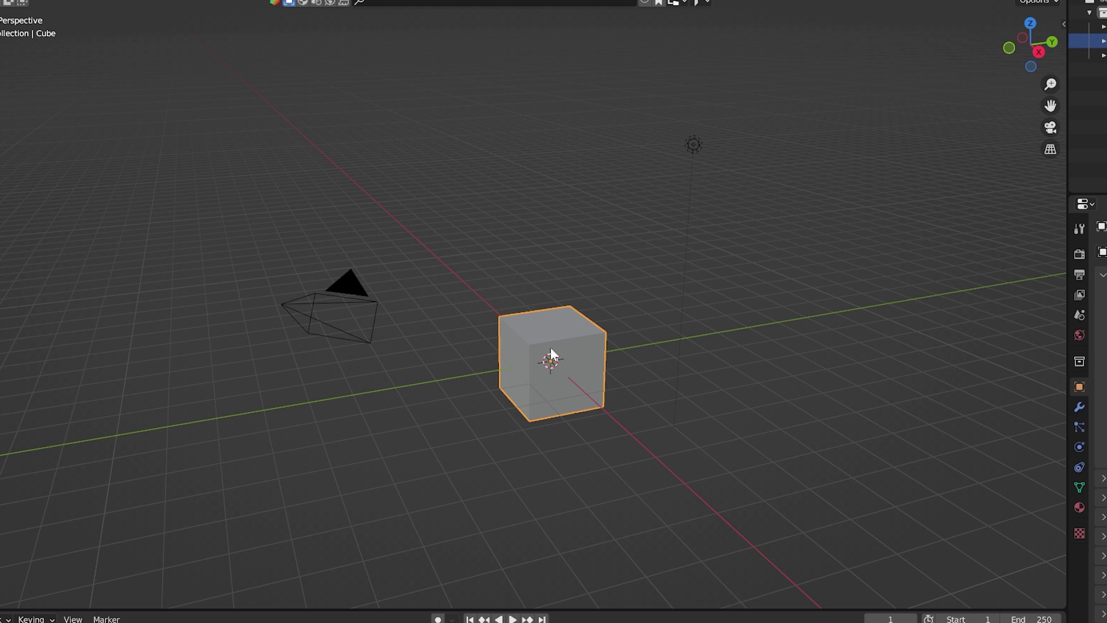
{"action": "key", "text": "x"}
{"action": "left_click", "coordinate": [509, 370]}
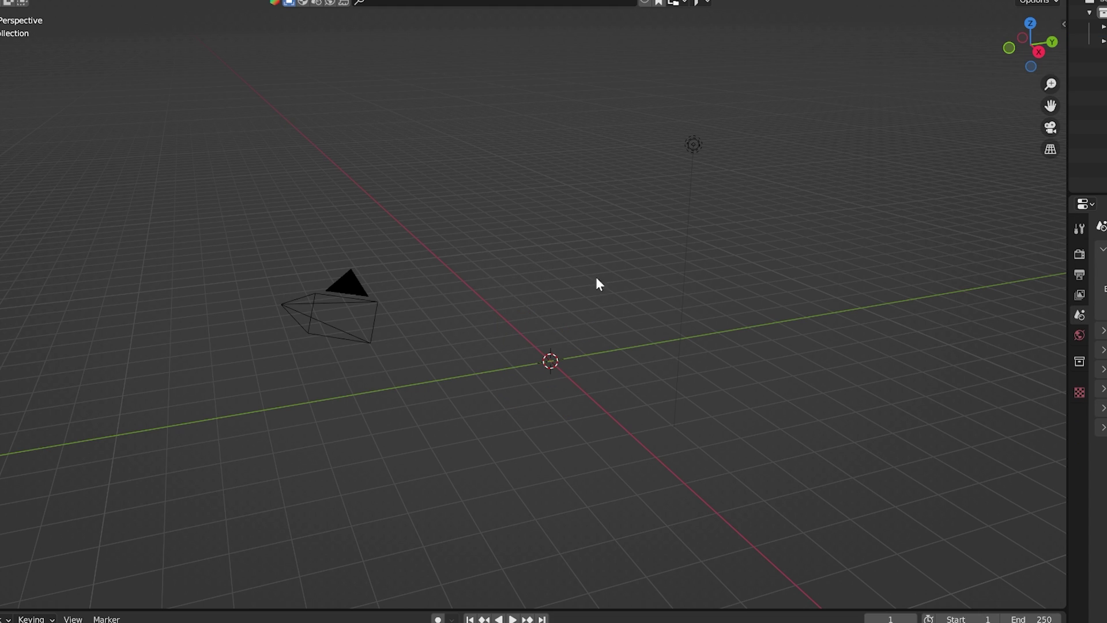
{"action": "left_click", "coordinate": [698, 142]}
{"action": "key", "text": "x"}
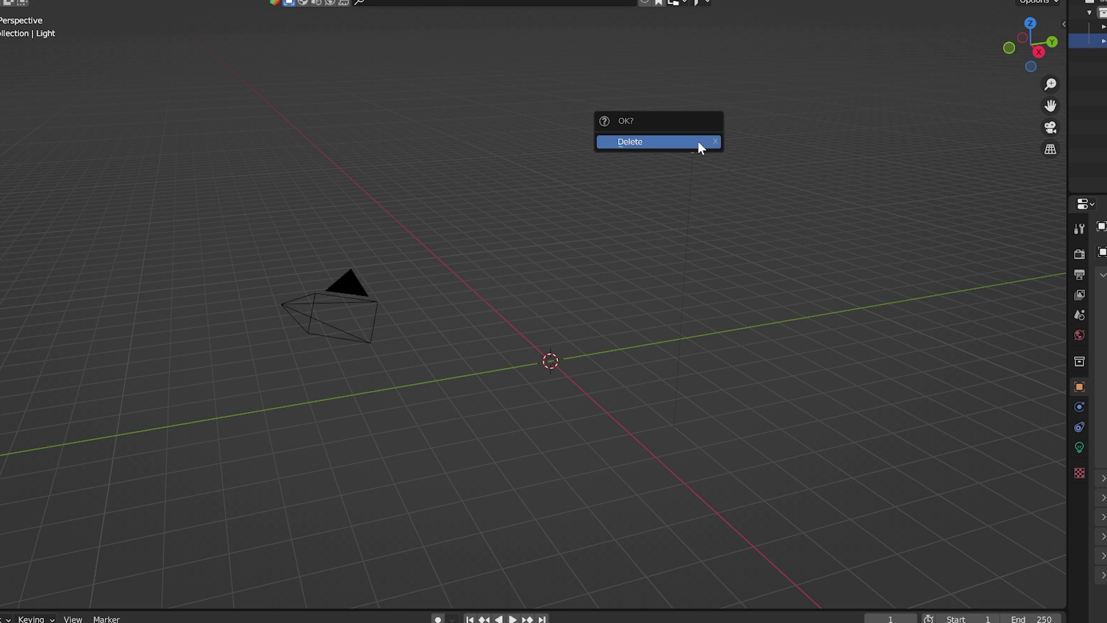
{"action": "left_click", "coordinate": [698, 142]}
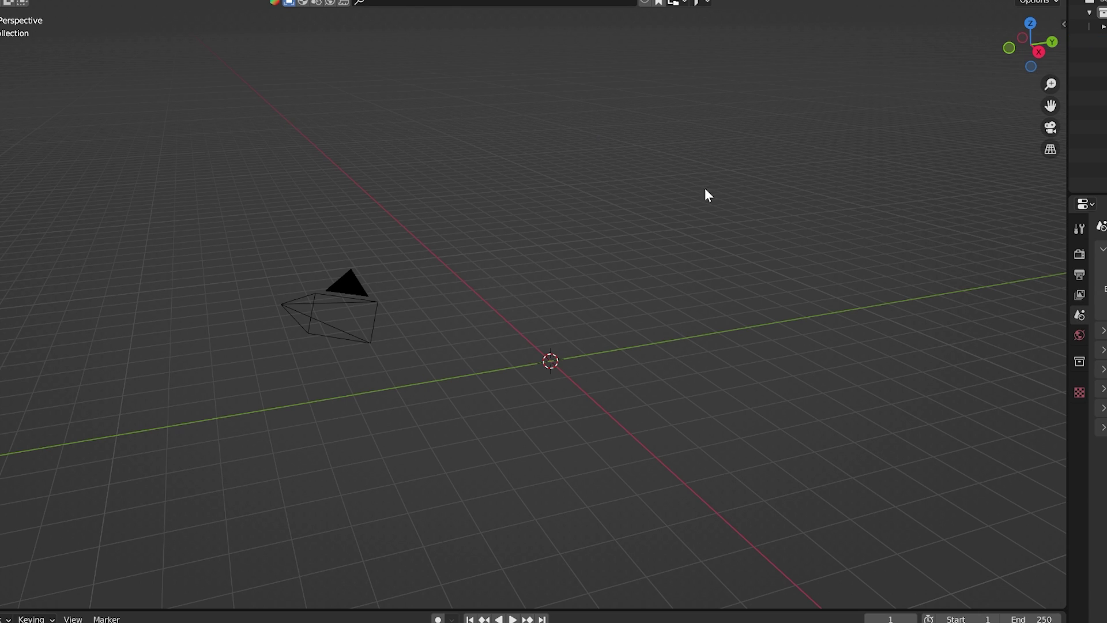
Select the camera and look through it, enlarging the camera frame slightly
{"action": "left_click", "coordinate": [326, 327]}
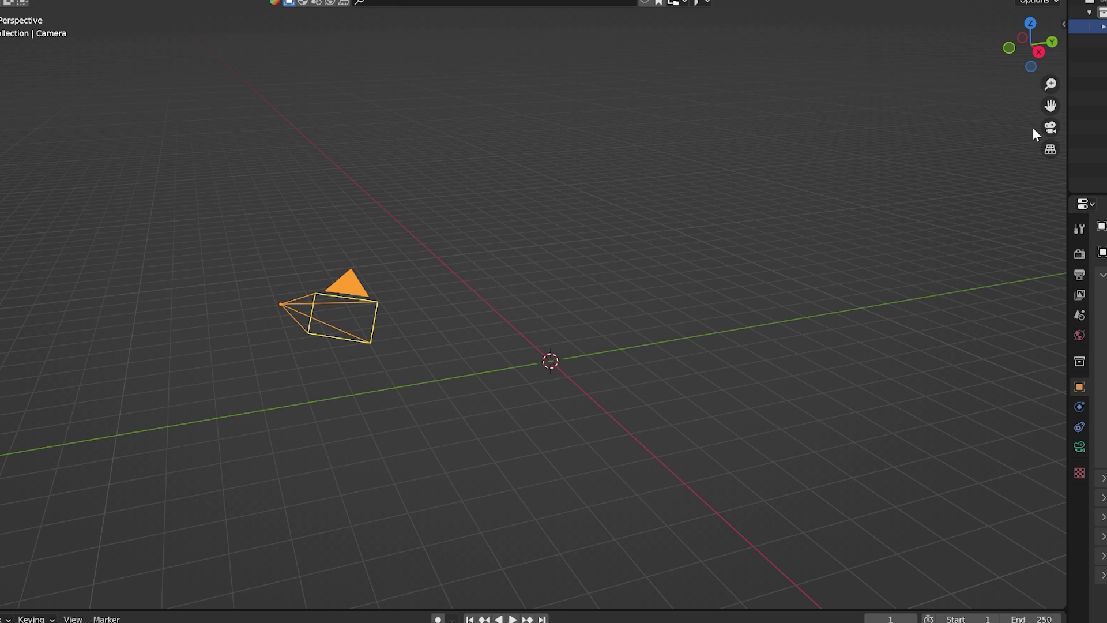
{"action": "left_click", "coordinate": [1051, 127]}
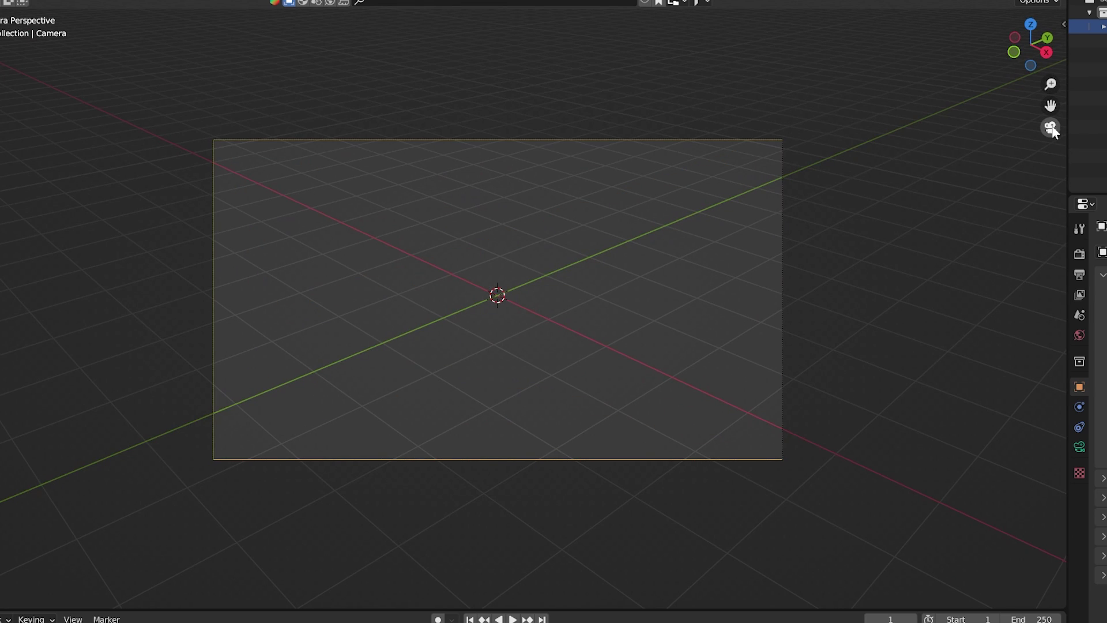
{"action": "left_click", "coordinate": [836, 196]}
{"action": "scroll", "coordinate": [836, 196], "scroll_direction": "up", "scroll_amount": 1}
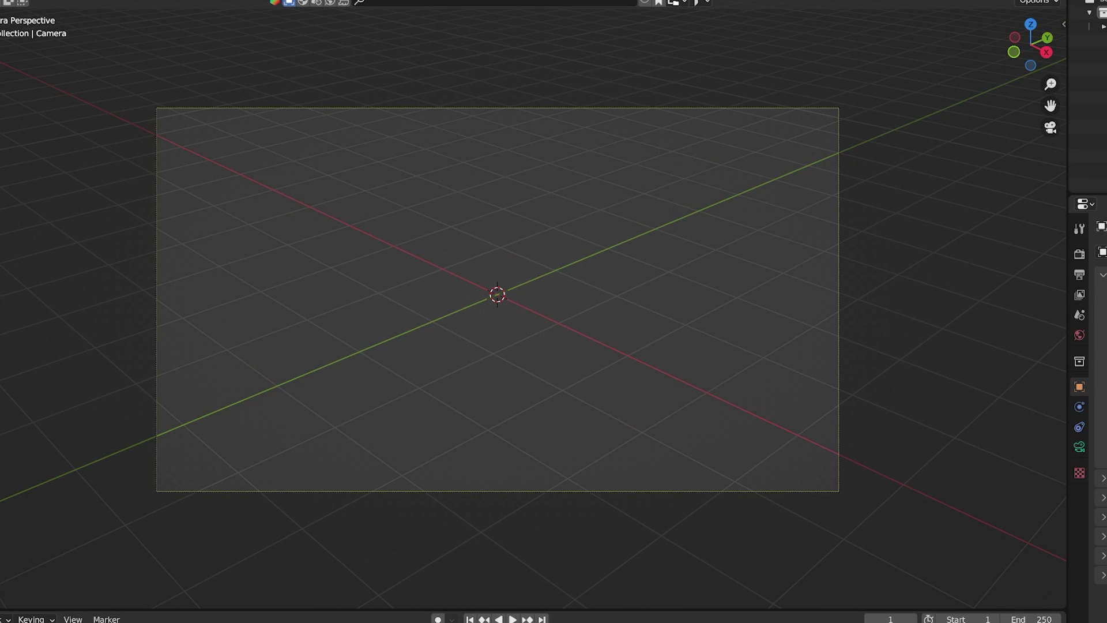
Fly the camera to a level front view with the world origin horizontally centred in the lower part of the frame
{"action": "key", "text": "w"}
{"action": "key", "text": "s"}
{"action": "key", "text": "a"}
{"action": "key", "text": "d"}
{"action": "key", "text": "s"}
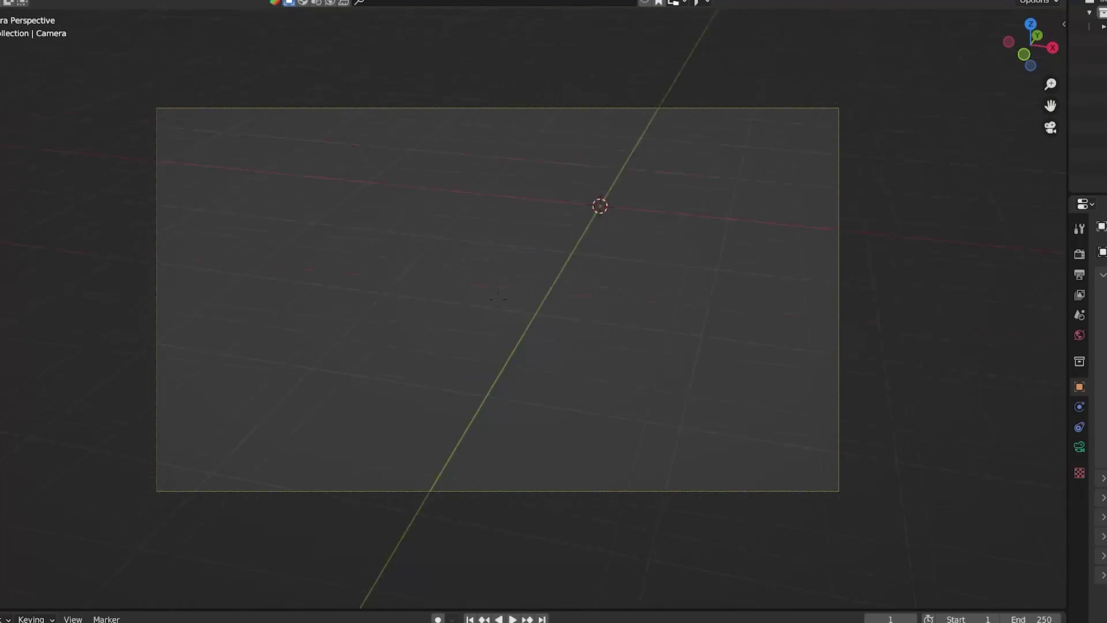
{"action": "key", "text": "a"}
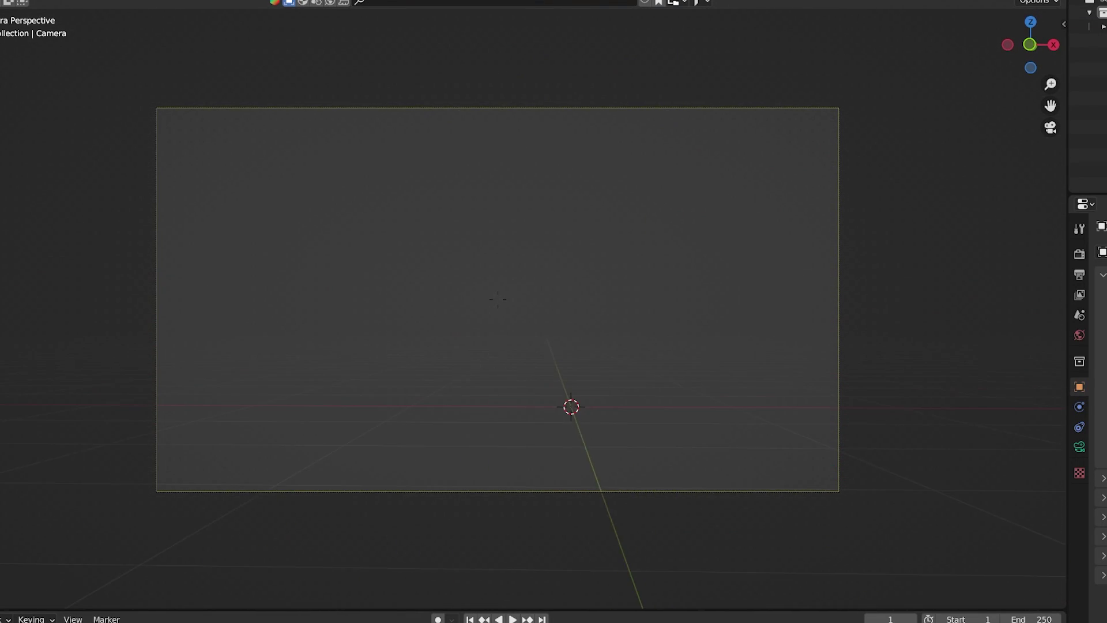
{"action": "key", "text": "d"}
{"action": "key", "text": "a"}
{"action": "key", "text": "d"}
{"action": "left_click", "coordinate": [498, 300]}
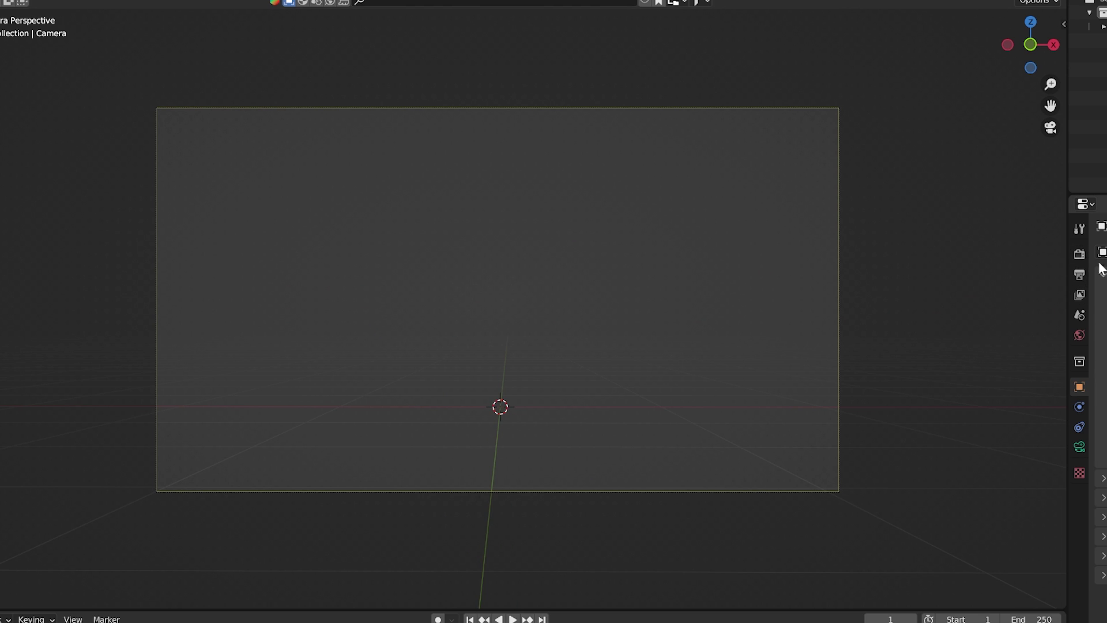
Set the output resolution to a square 1000 by 1000 pixels and fit the whole camera frame in view
{"action": "left_click_drag", "start_coordinate": [1084, 274], "coordinate": [963, 274]}
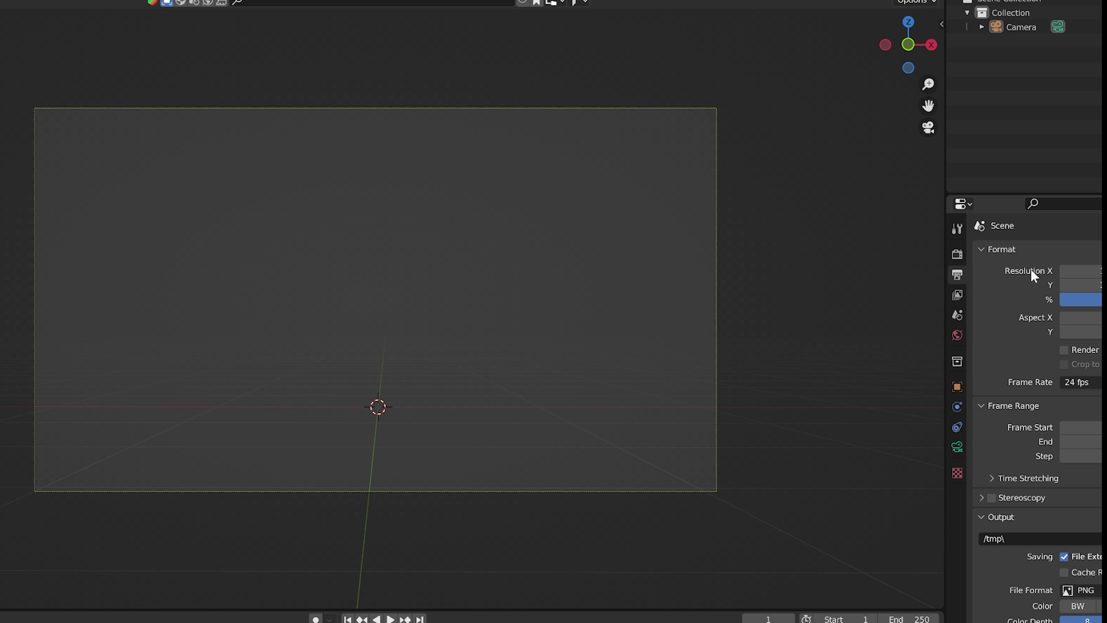
{"action": "left_click", "coordinate": [1096, 271]}
{"action": "type", "text": "1080"}
{"action": "key", "text": "Tab"}
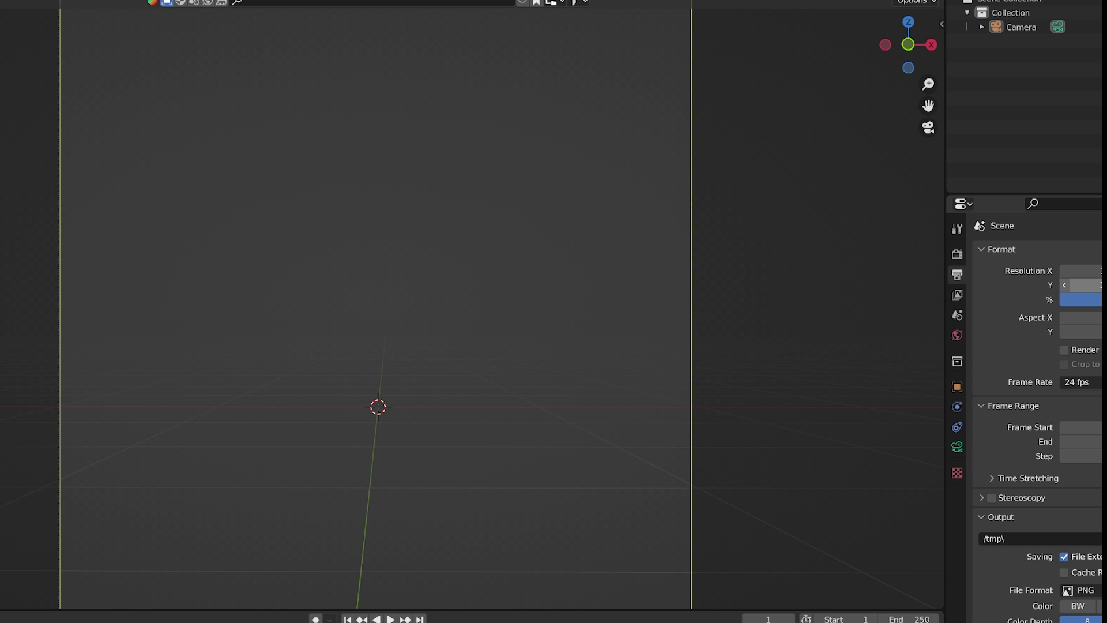
{"action": "type", "text": "1000"}
{"action": "key", "text": "Return"}
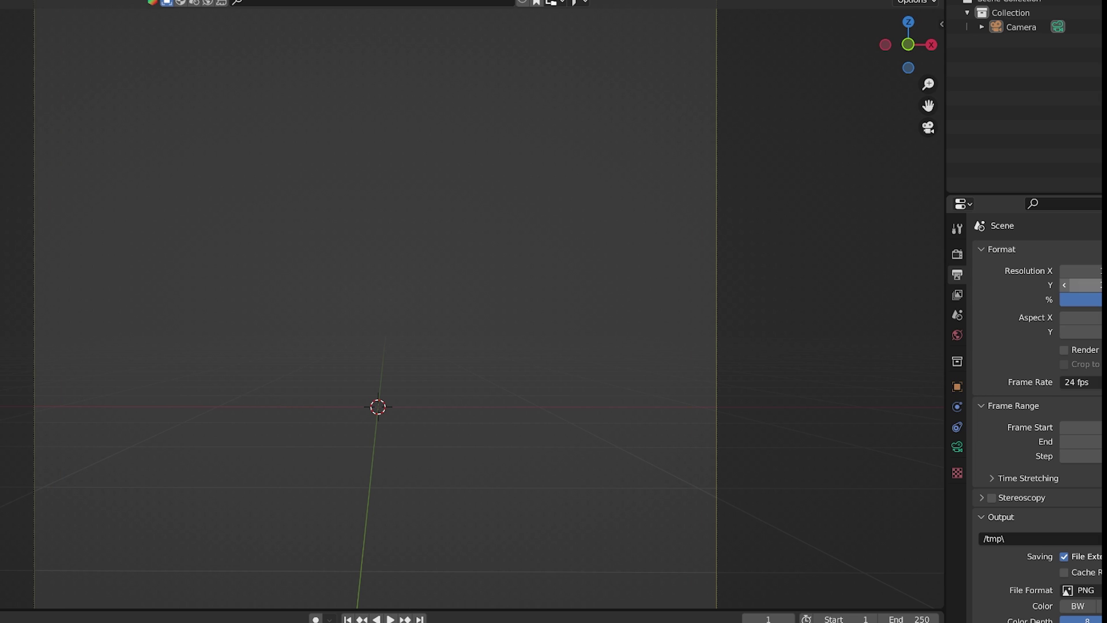
{"action": "scroll", "coordinate": [562, 300], "scroll_direction": "down", "scroll_amount": 4}
{"action": "scroll", "coordinate": [562, 299], "scroll_direction": "up", "scroll_amount": 2}
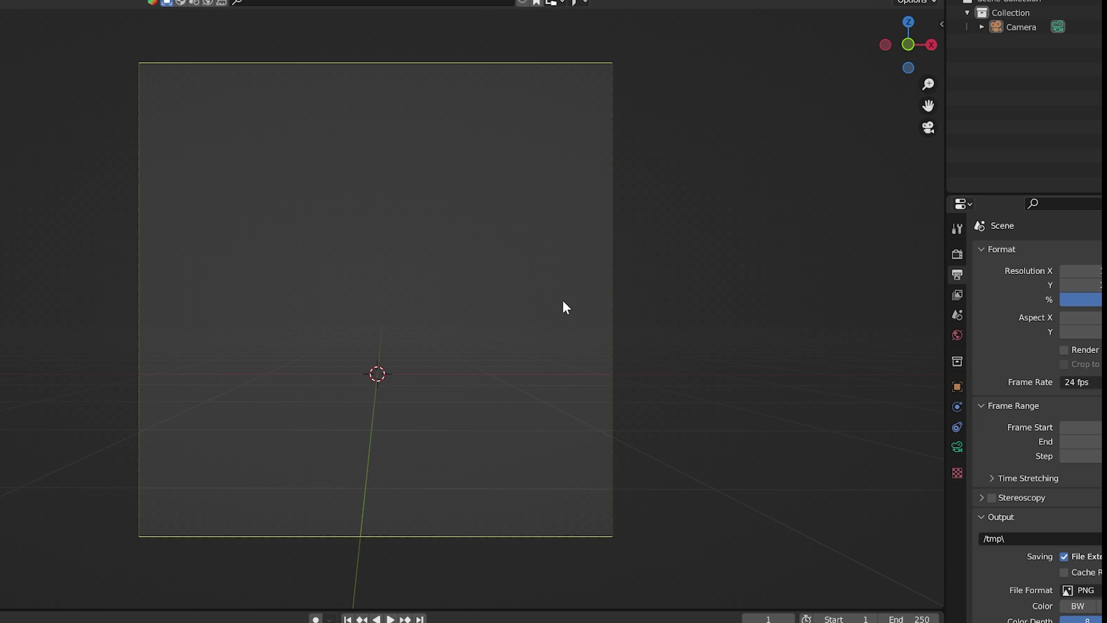